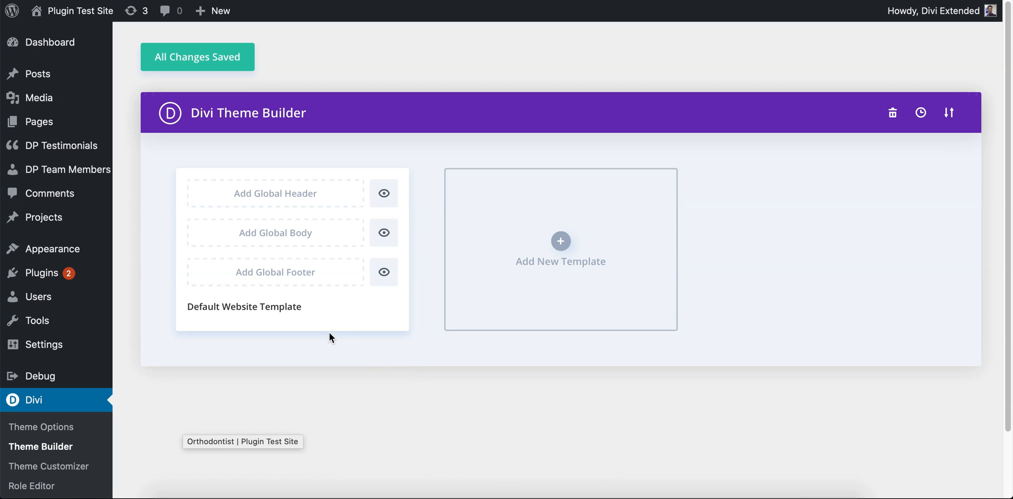
# Build a global footer from scratch for the Default Website Template, with a DP Modal module in a single-column row.
pyautogui.click(299, 279)
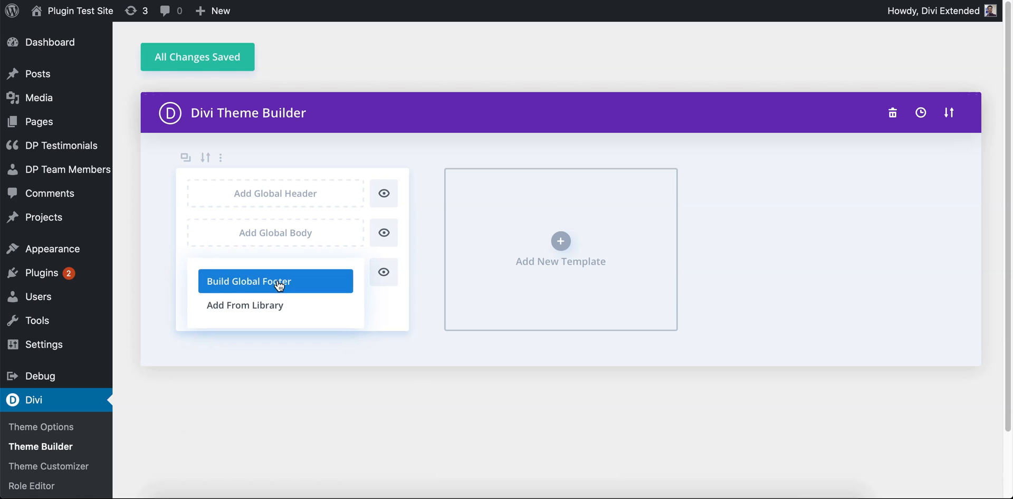
pyautogui.click(279, 285)
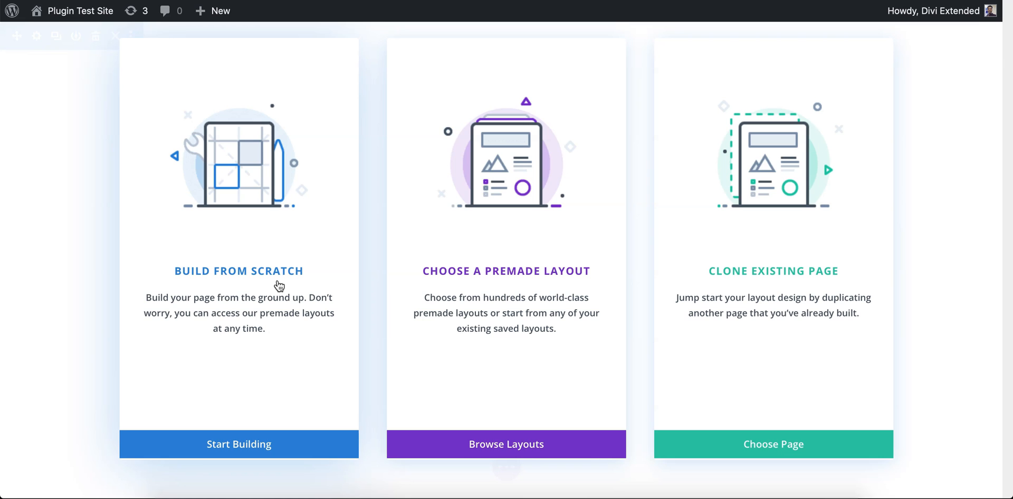
pyautogui.click(279, 285)
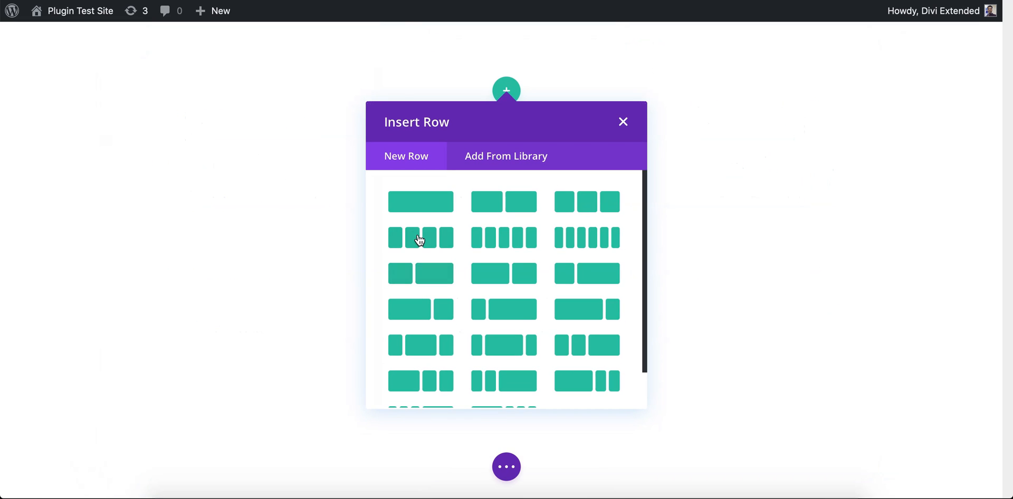
pyautogui.click(417, 205)
pyautogui.write('mod')
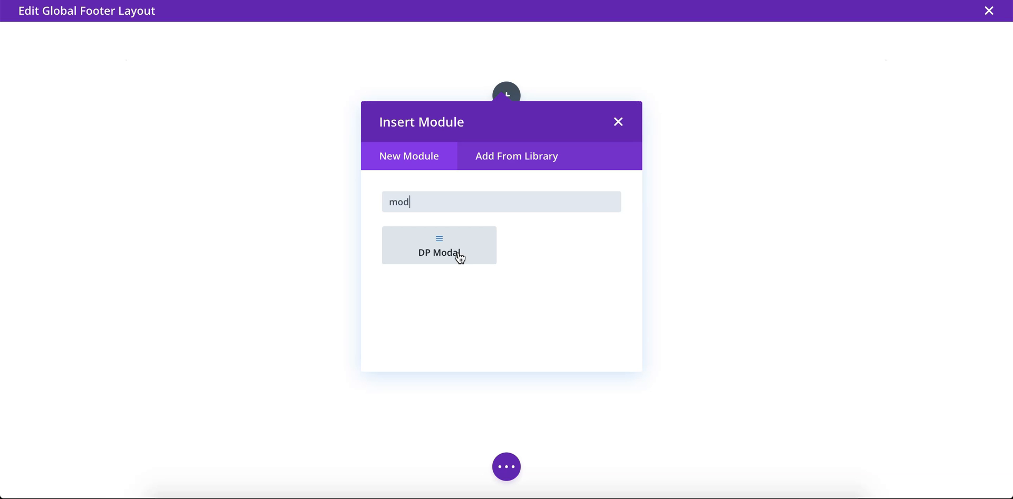
pyautogui.click(459, 258)
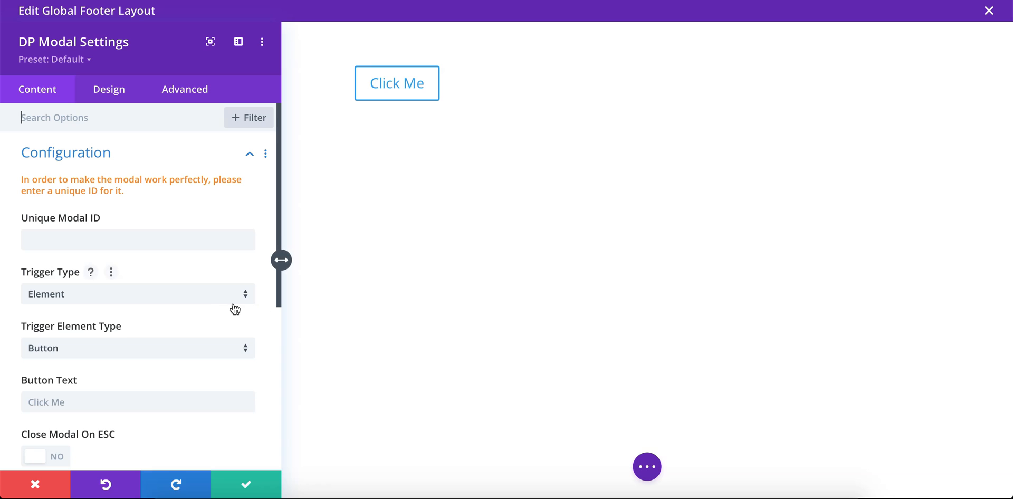
# Set the modal's trigger type to On Page Load, keep re-rendering on page revisit enabled, and save the module settings.
pyautogui.click(201, 300)
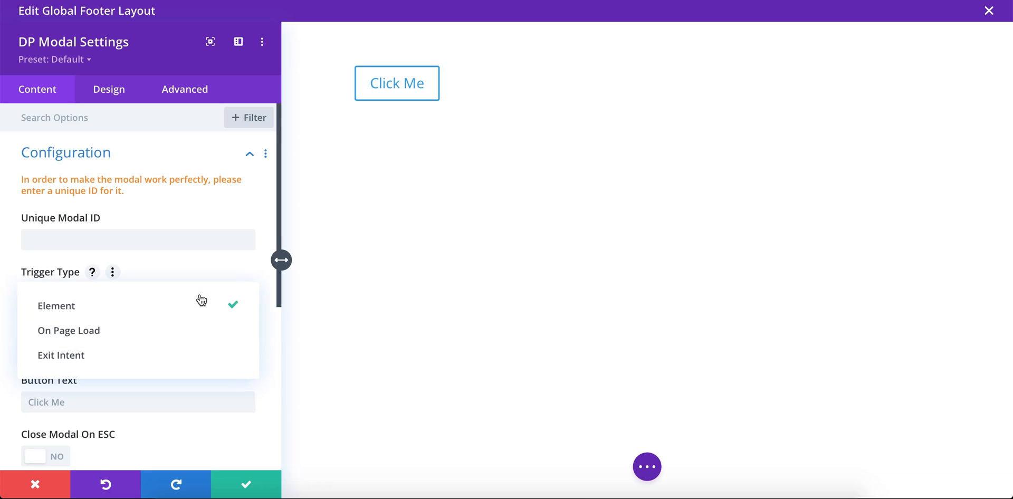
pyautogui.click(163, 339)
pyautogui.scroll(-1, 194, 372)
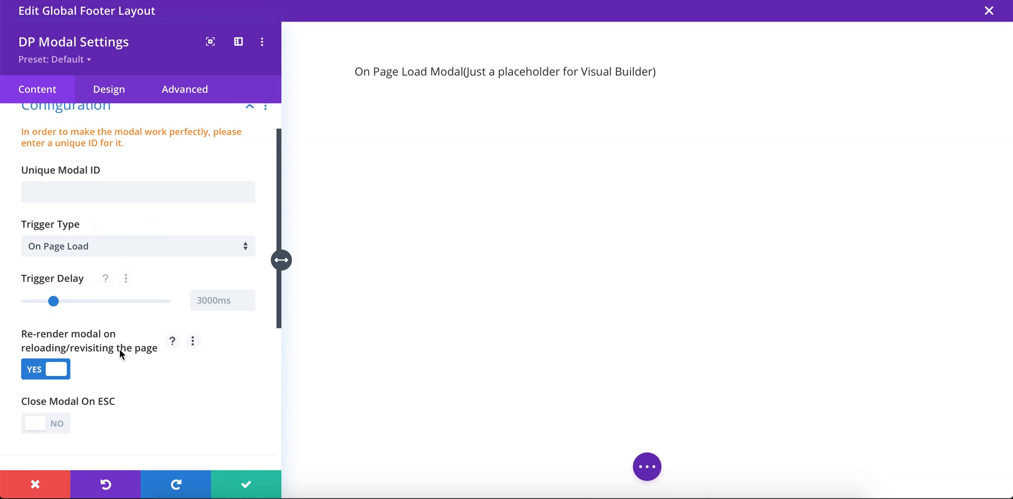
pyautogui.scroll(-1, 116, 348)
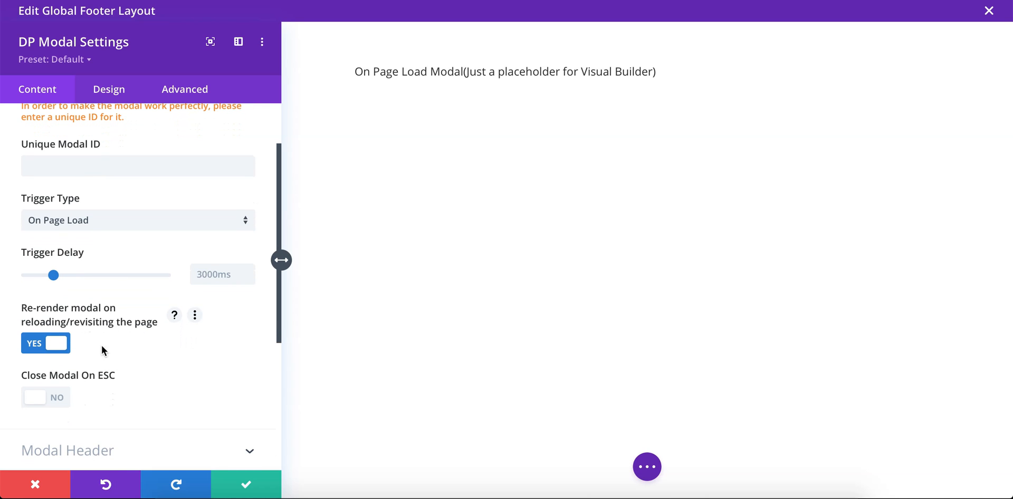
pyautogui.click(56, 351)
pyautogui.click(56, 351)
pyautogui.scroll(-2, 136, 311)
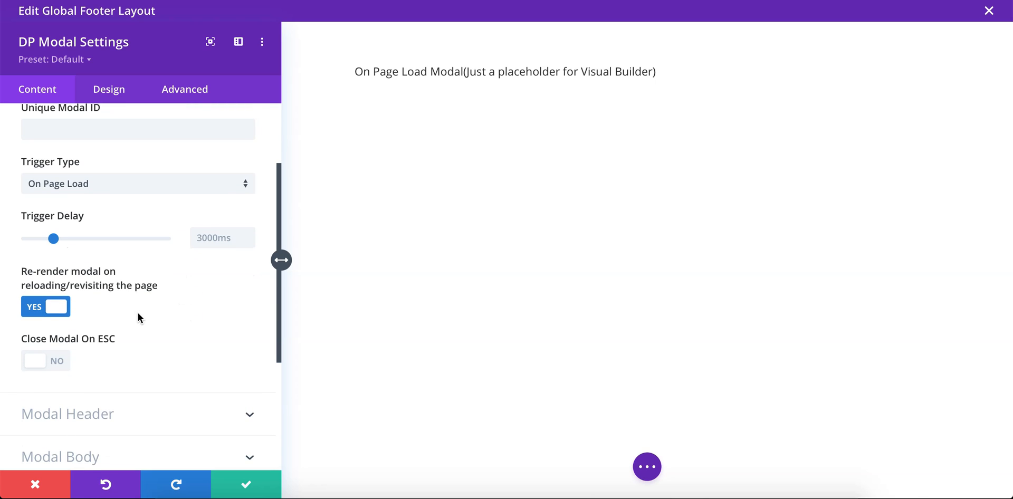
pyautogui.scroll(1, 137, 312)
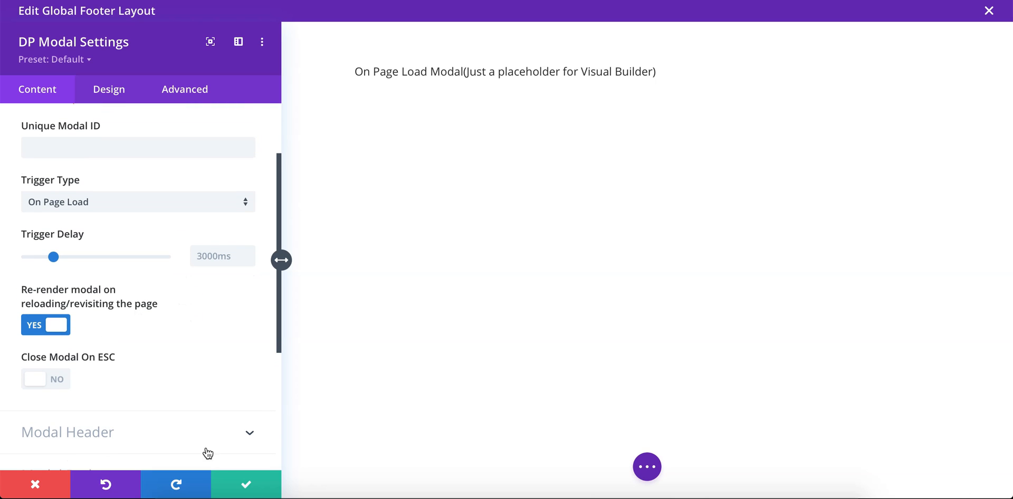
pyautogui.click(245, 490)
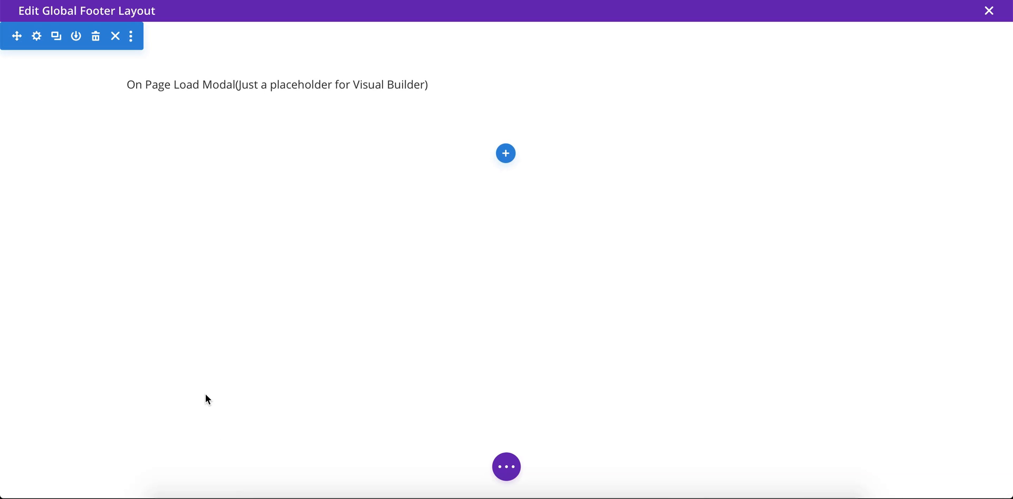
# Save the global footer layout, close its editor, and save the Theme Builder changes.
pyautogui.click(508, 467)
pyautogui.click(960, 467)
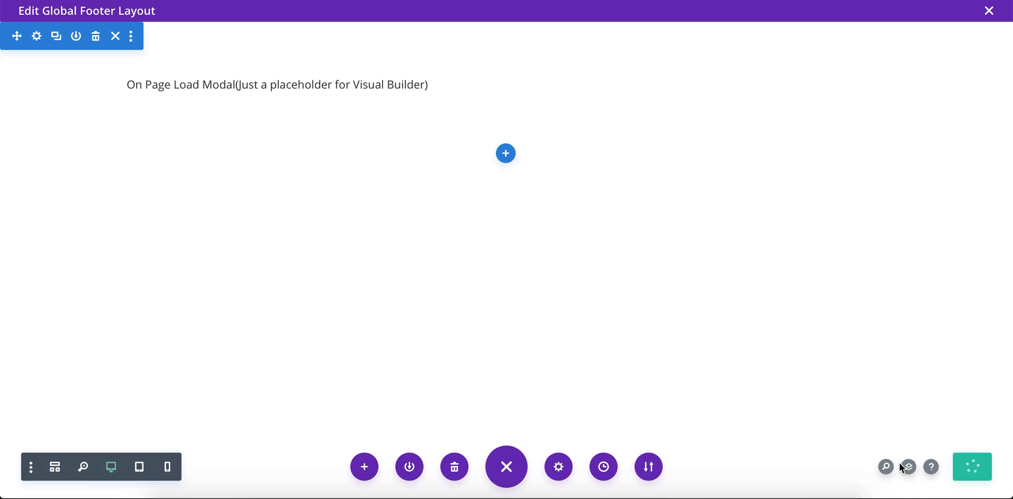
pyautogui.click(989, 16)
pyautogui.click(245, 48)
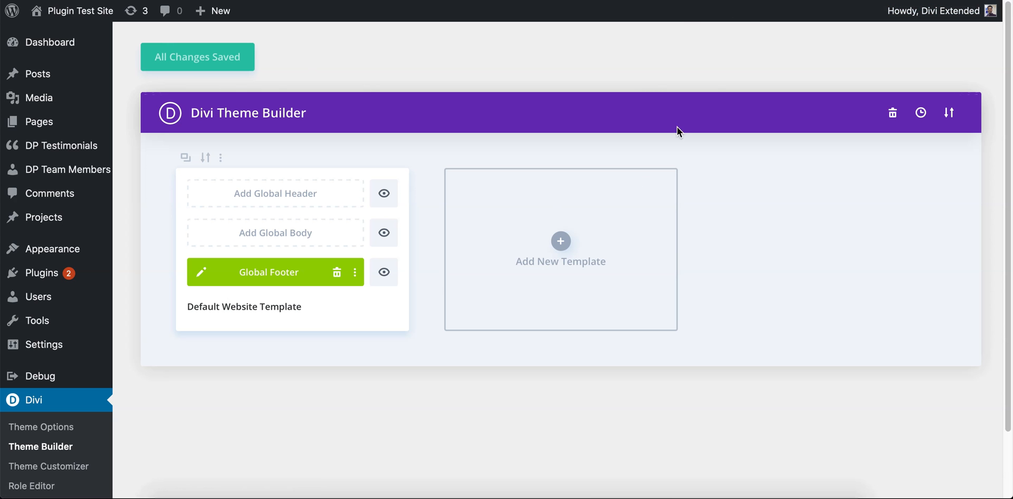
# Switch to the site's front-end home page and reload it to check the modal on page load.
pyautogui.click(755, 0)
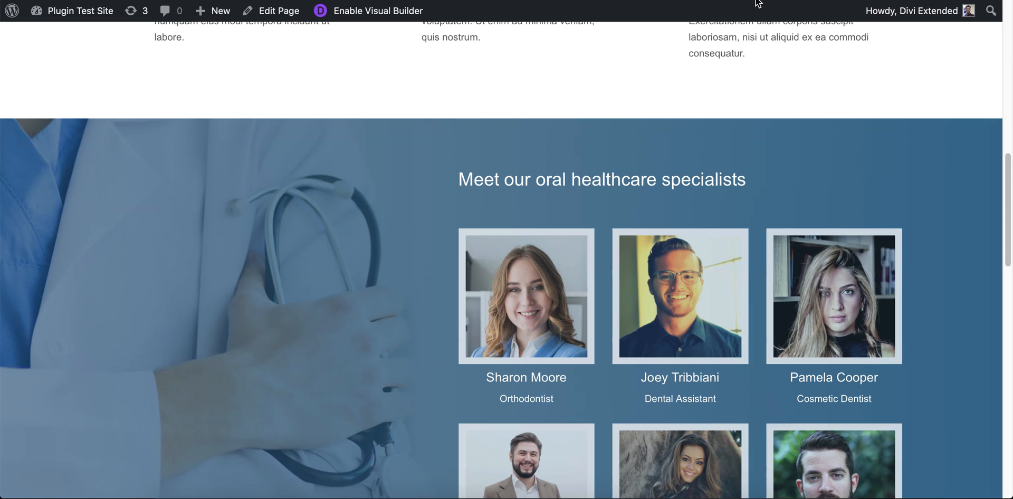
pyautogui.scroll(13, 612, 89)
pyautogui.press('super+r')
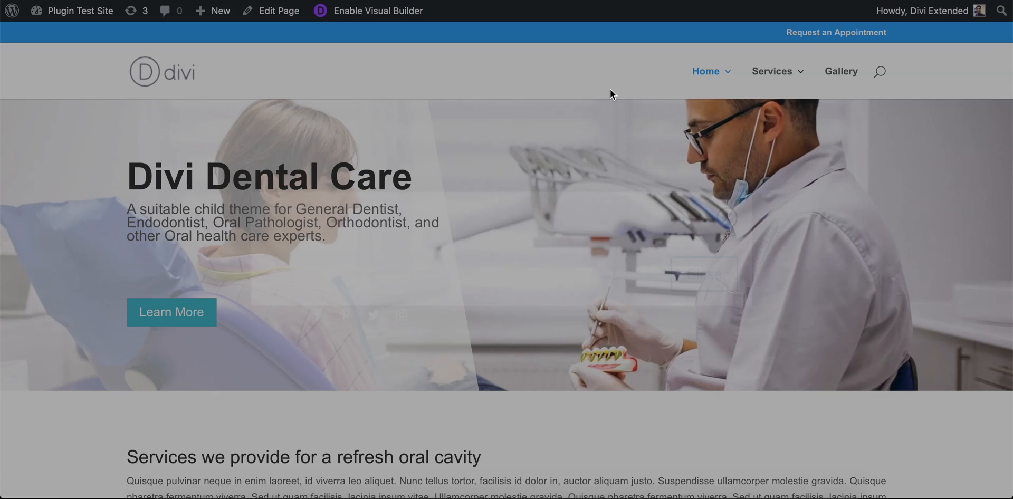
pyautogui.rightClick(609, 90)
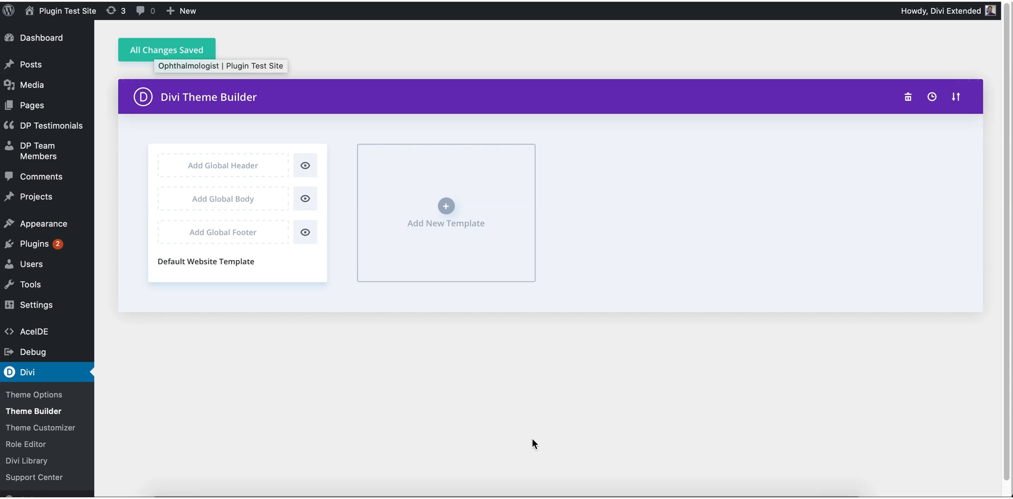
# Open the Divi Library and create a new module layout named "Global Modal".
pyautogui.click(404, 3)
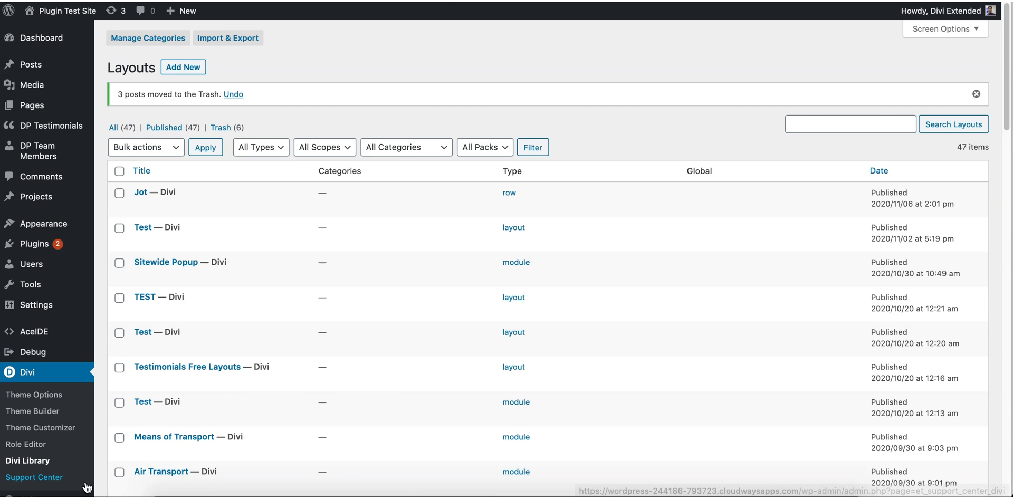
pyautogui.click(183, 67)
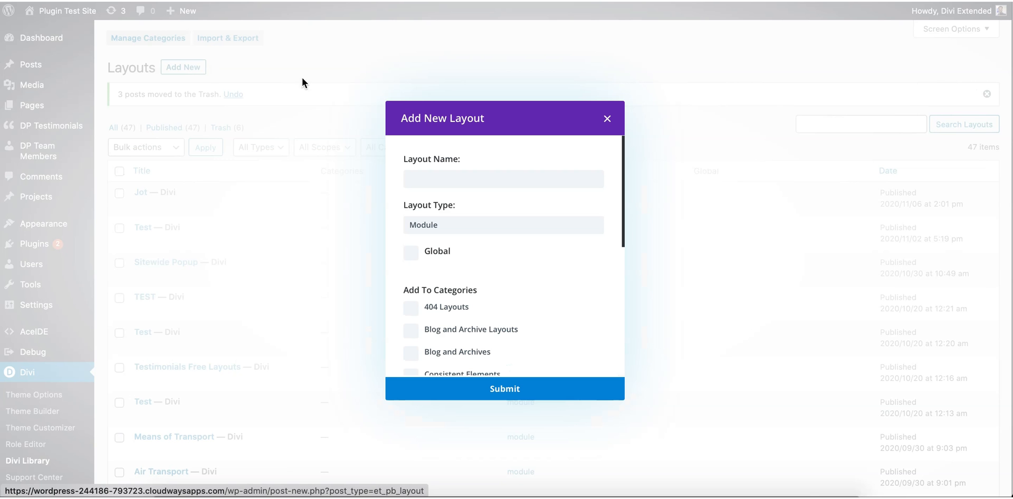
pyautogui.click(443, 172)
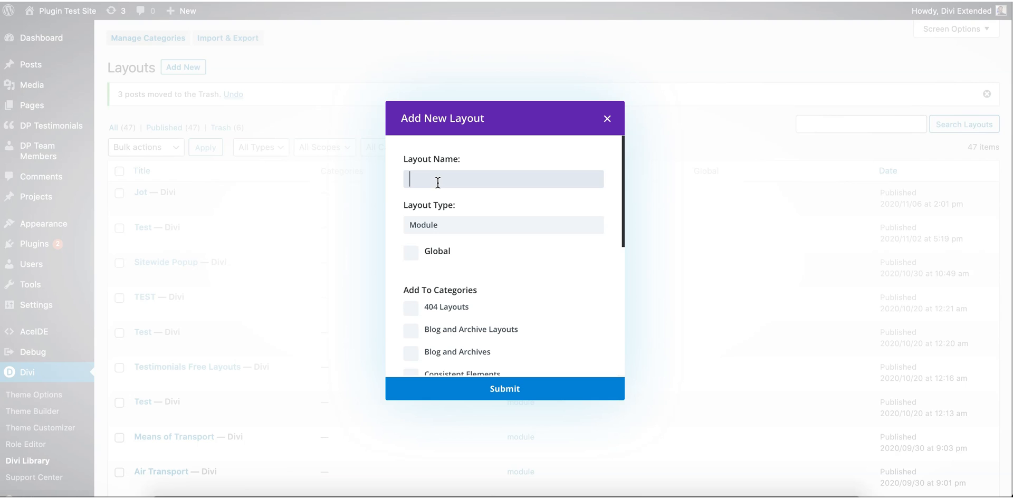
pyautogui.write('Global Modal')
pyautogui.click(518, 390)
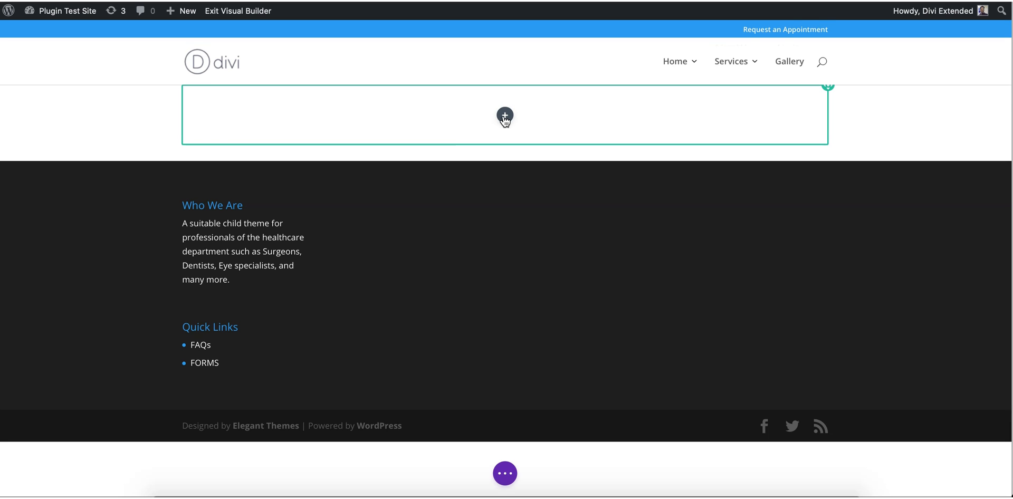
# Reload the layout in the visual builder and insert a DP Modal module into its empty row.
pyautogui.press('super+r')
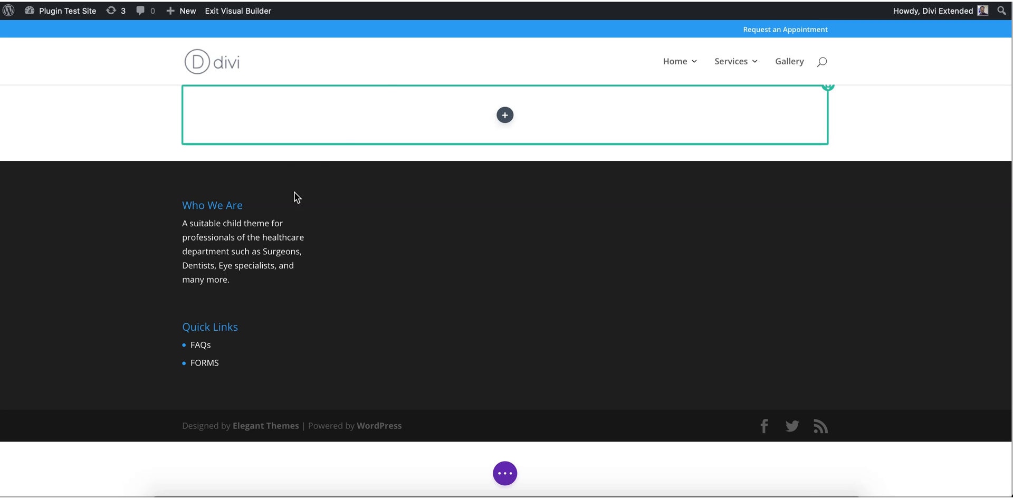
pyautogui.click(505, 115)
pyautogui.click(448, 211)
pyautogui.write('modal')
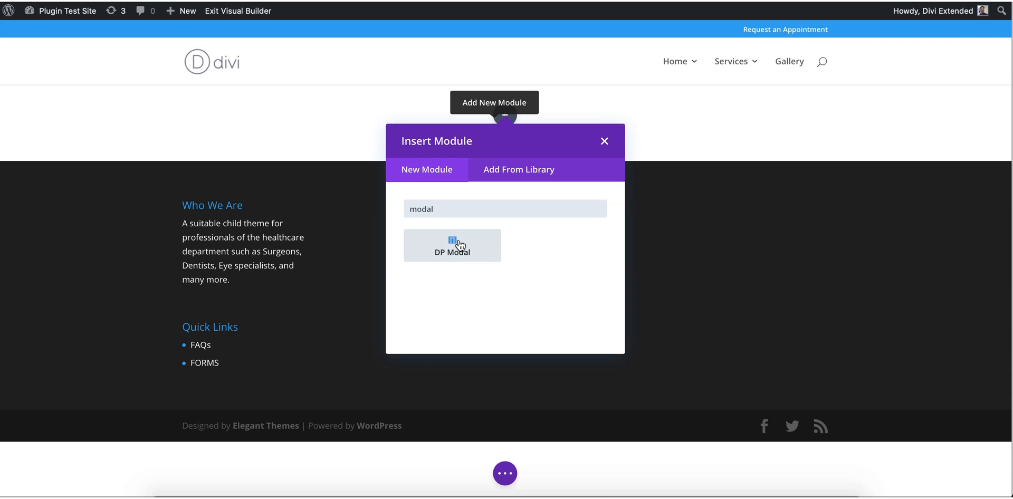
pyautogui.click(458, 245)
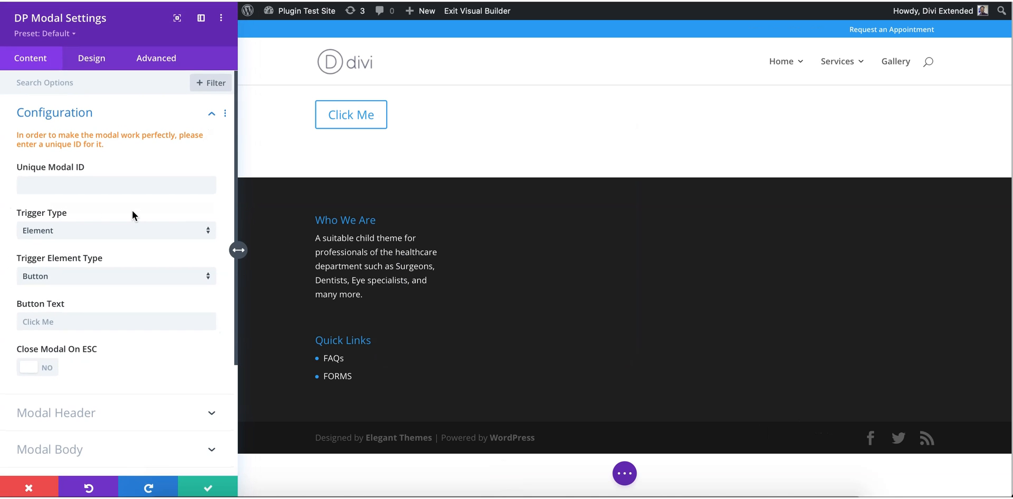
# Set the new DP Modal's trigger type to On Page Load.
pyautogui.click(107, 277)
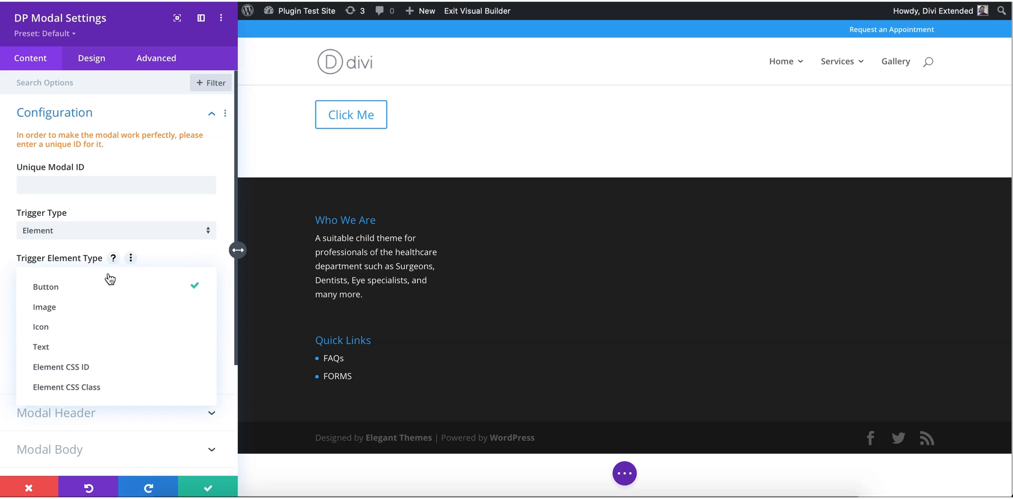
pyautogui.click(82, 234)
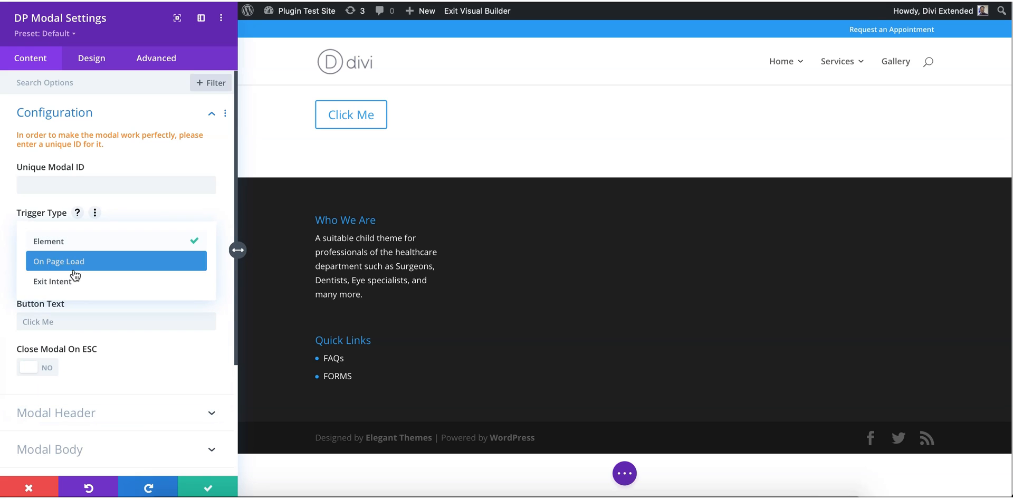
pyautogui.click(75, 268)
# Set the modal title in the Modal Header settings to "Global Title".
pyautogui.scroll(-5, 78, 308)
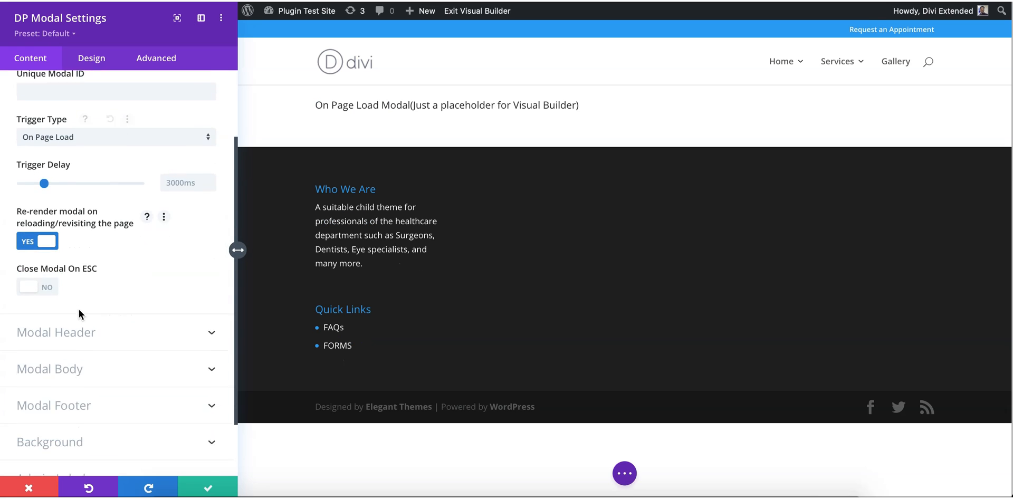
pyautogui.click(61, 288)
pyautogui.click(79, 221)
pyautogui.write('Glo')
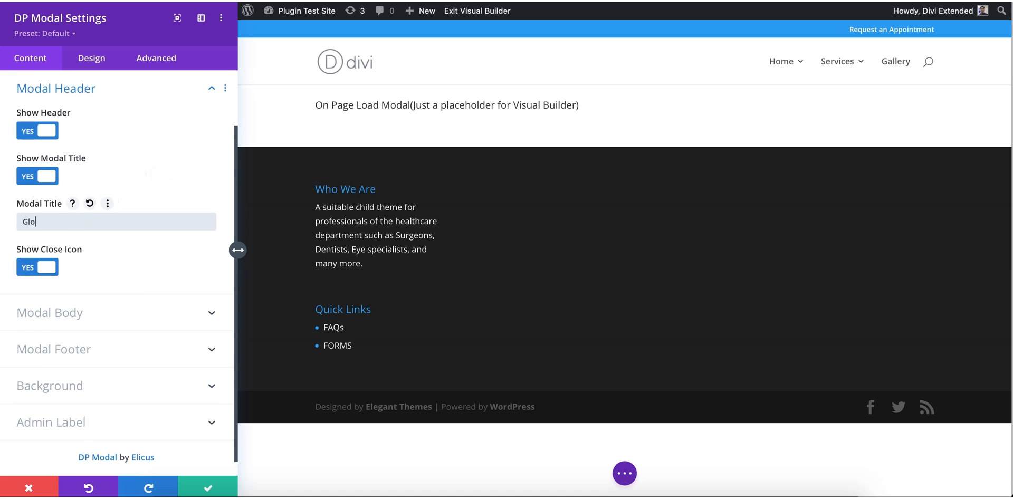
pyautogui.write('bal Title')
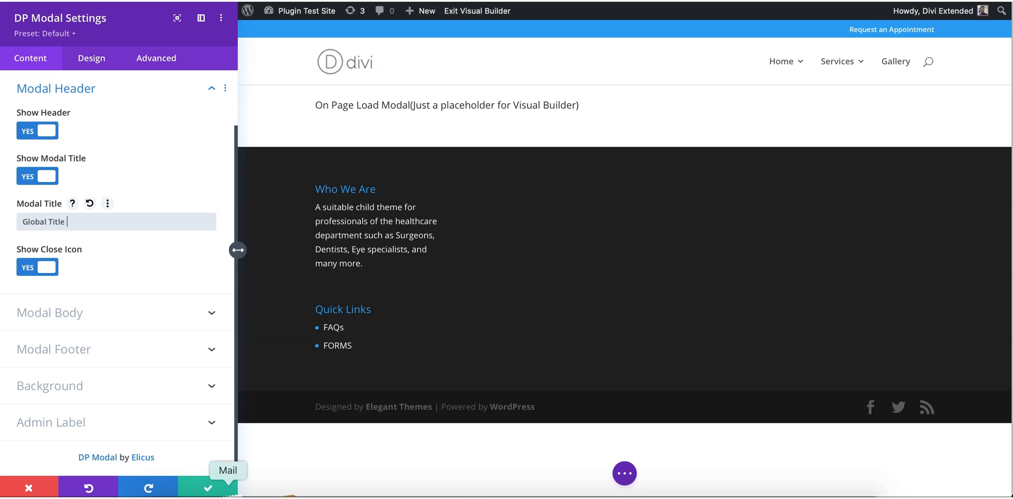
# Save the modal settings and the layout, and return to the layout's back-end edit page.
pyautogui.click(206, 491)
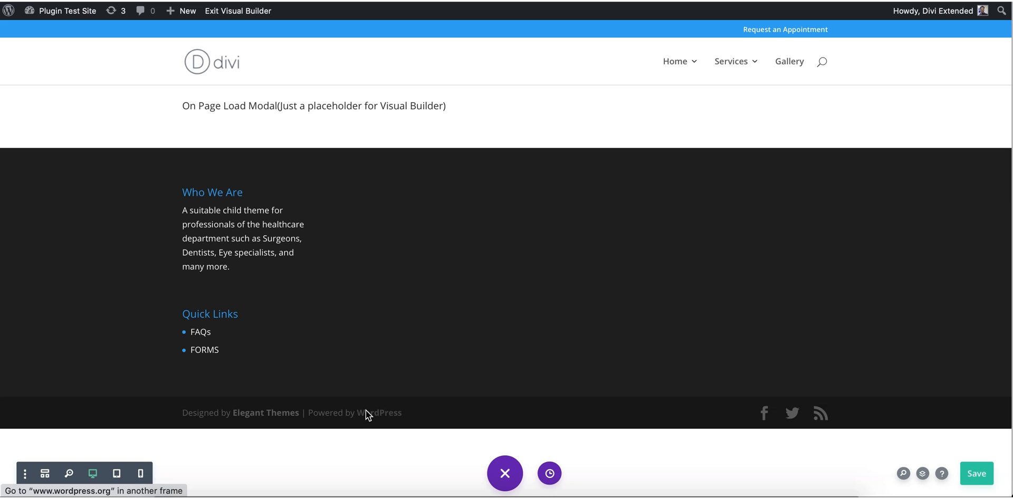
pyautogui.press('super+s')
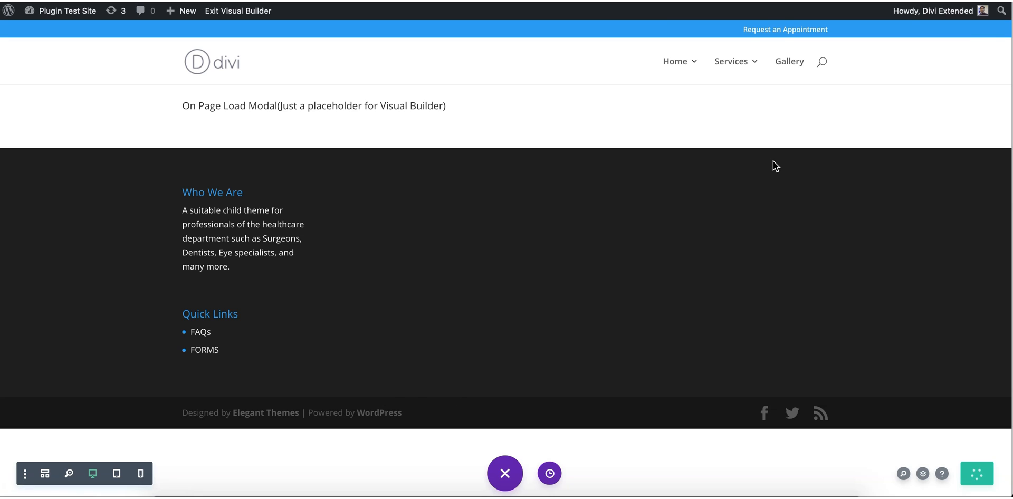
pyautogui.click(227, 16)
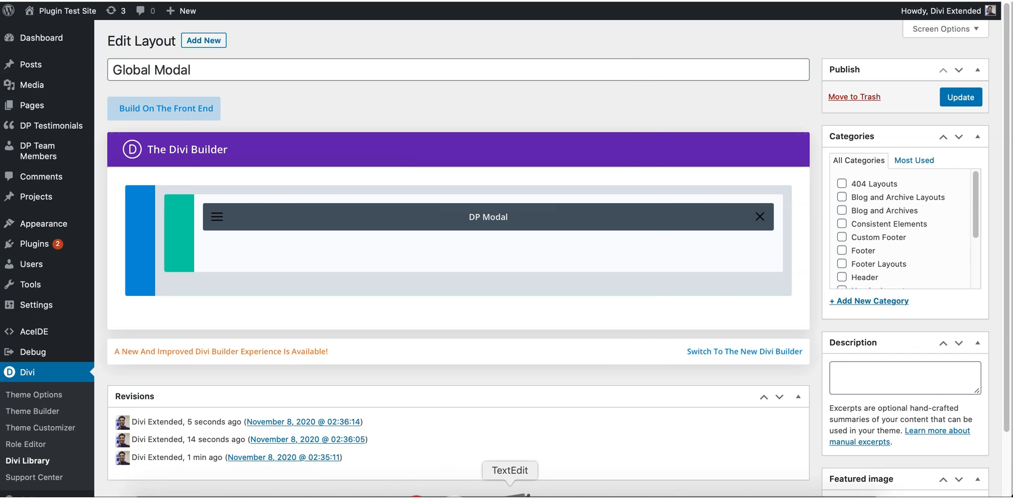
# Switch to TextEdit, copy the entire execute_divi_library_with_divi_modal_popup snippet from Untitled.txt, and minimize the document.
pyautogui.click(509, 494)
pyautogui.click(489, 265)
pyautogui.moveTo(543, 161); pyautogui.dragTo(153, 99)
pyautogui.press('super+c')
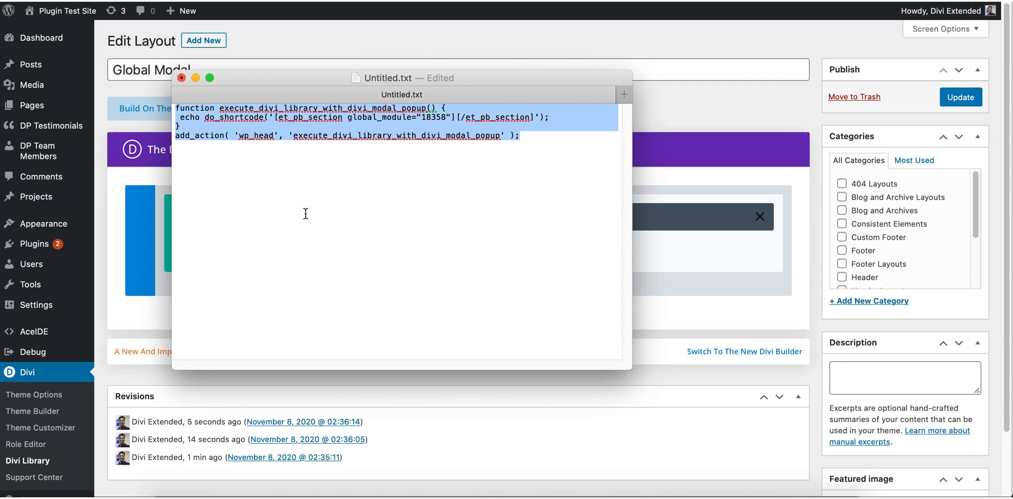
pyautogui.click(195, 78)
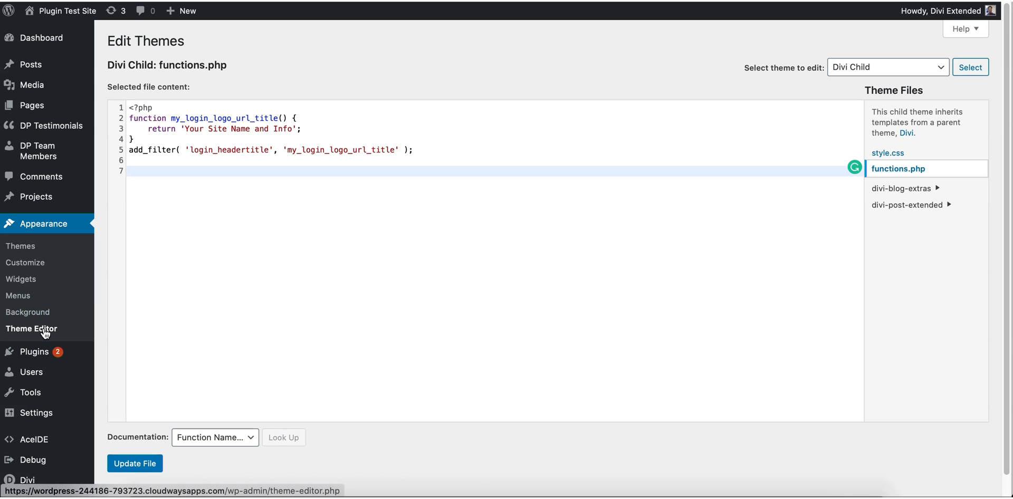
# In the Theme Editor, paste the modal popup snippet at the end of the Divi Child theme's functions.php and highlight it.
pyautogui.press('super+v')
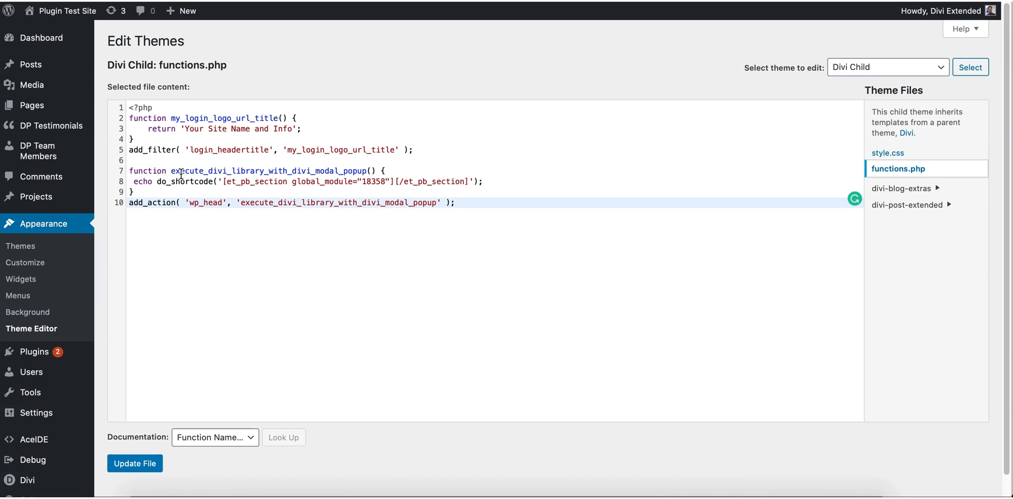
pyautogui.click(130, 172)
pyautogui.moveTo(136, 172); pyautogui.dragTo(486, 217)
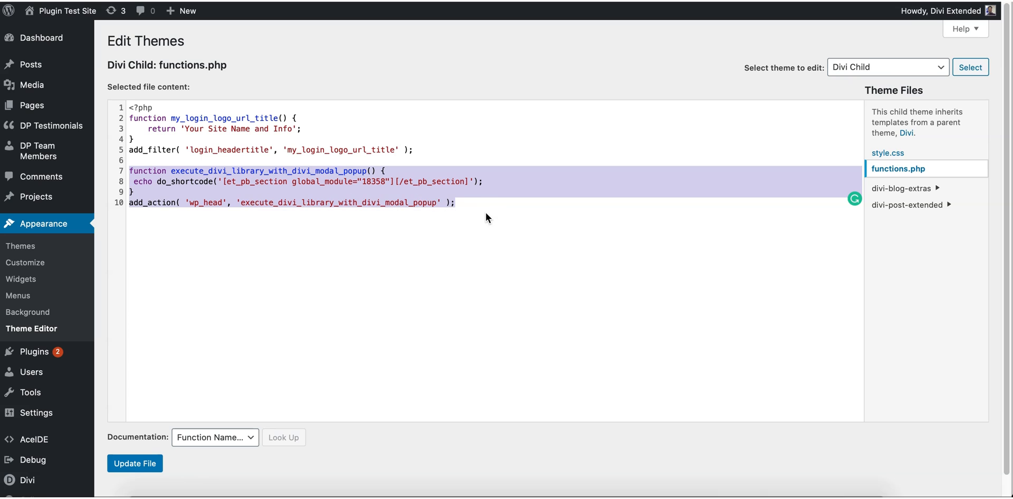
# Replace the global_module ID in the popup function's do_shortcode line with 18848.
pyautogui.doubleClick(371, 182)
pyautogui.press('BackSpace')
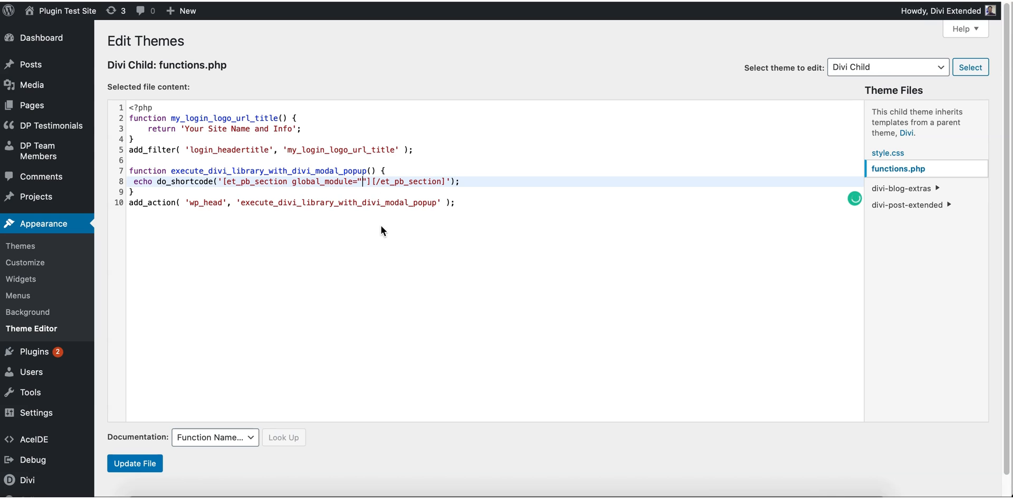
pyautogui.click(380, 2)
pyautogui.click(362, 181)
pyautogui.write('18848')
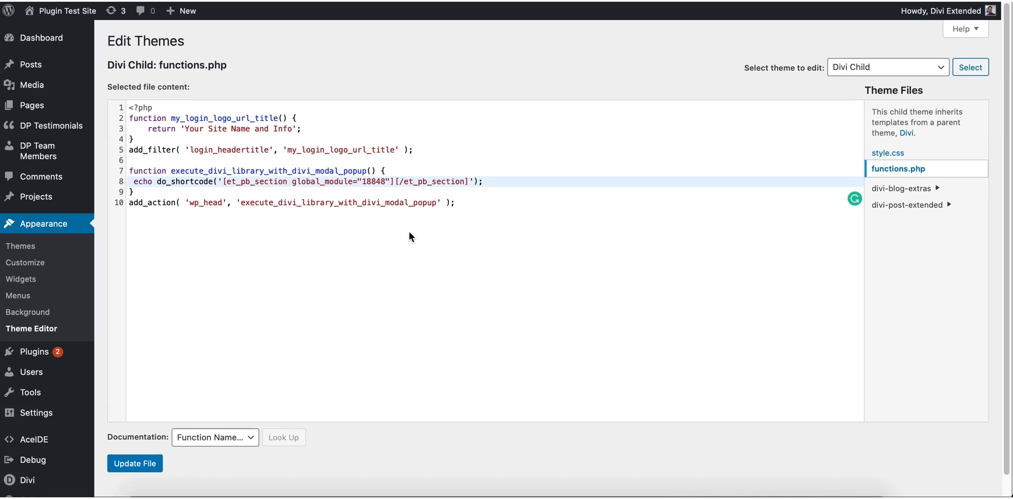
# Highlight the opening <?php tag and the popup function, and save the changes to the Divi Child theme's functions.php.
pyautogui.moveTo(454, 203); pyautogui.dragTo(123, 170)
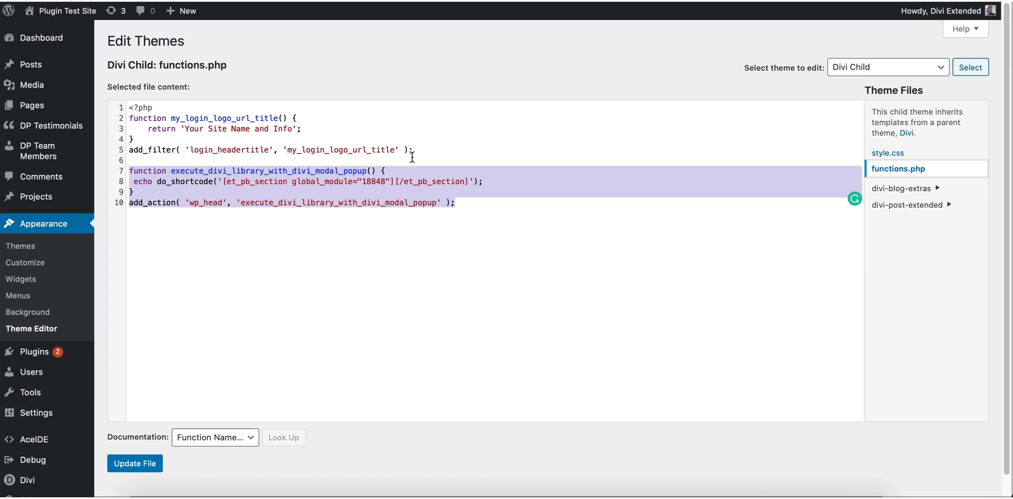
pyautogui.moveTo(166, 105); pyautogui.dragTo(100, 111)
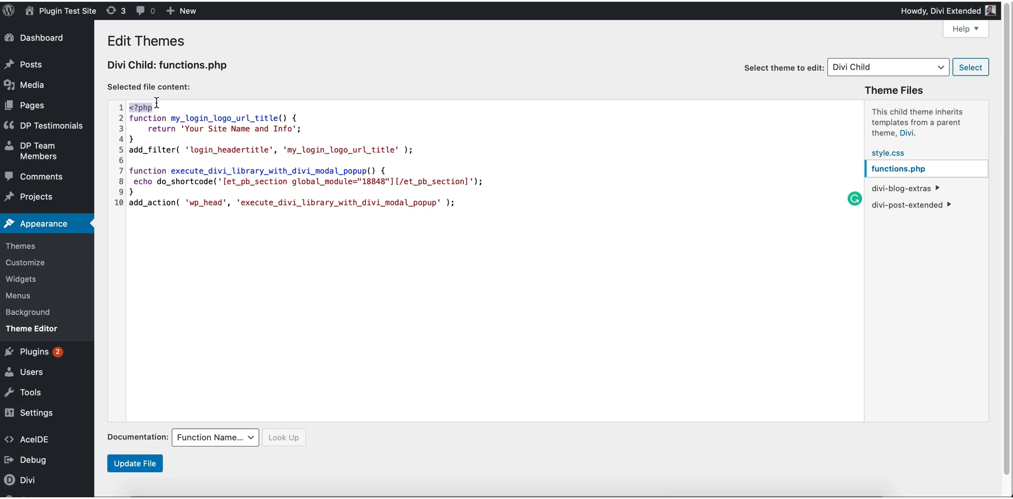
pyautogui.moveTo(132, 170); pyautogui.dragTo(478, 207)
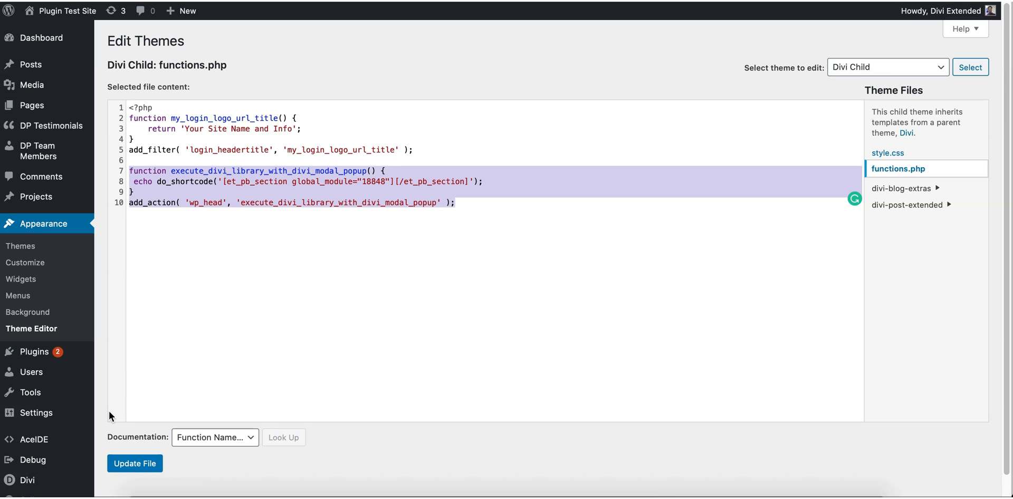
pyautogui.click(124, 467)
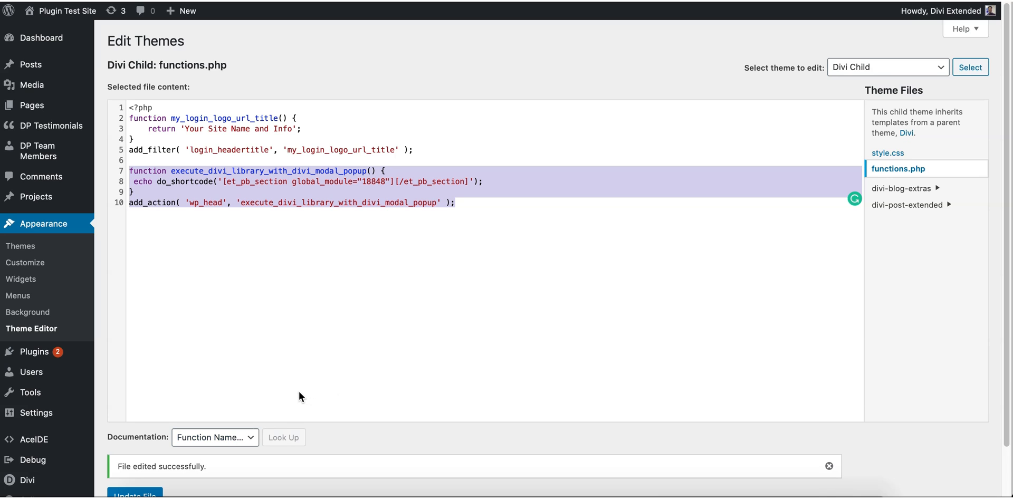
pyautogui.doubleClick(373, 181)
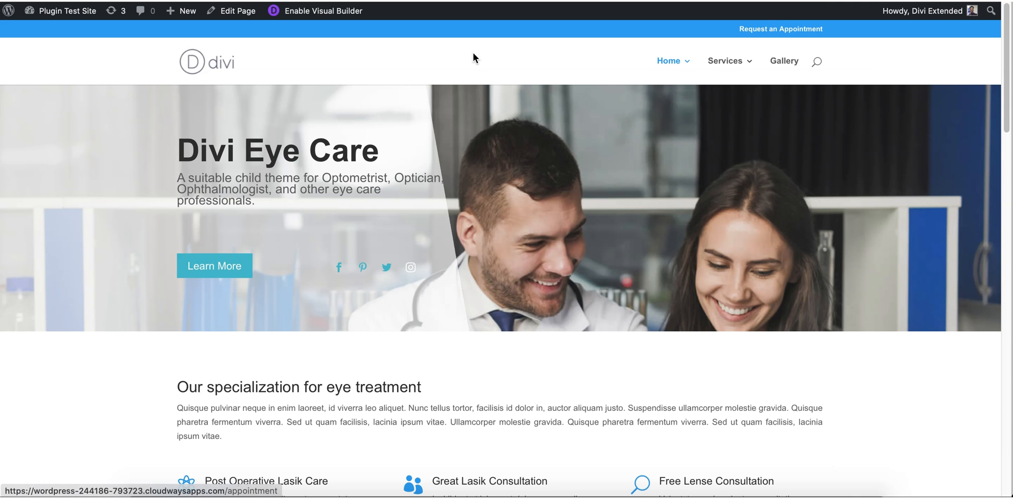
# Reload the site's home page to test the modal popup on page load, and dismiss the popup.
pyautogui.rightClick(467, 51)
pyautogui.click(497, 71)
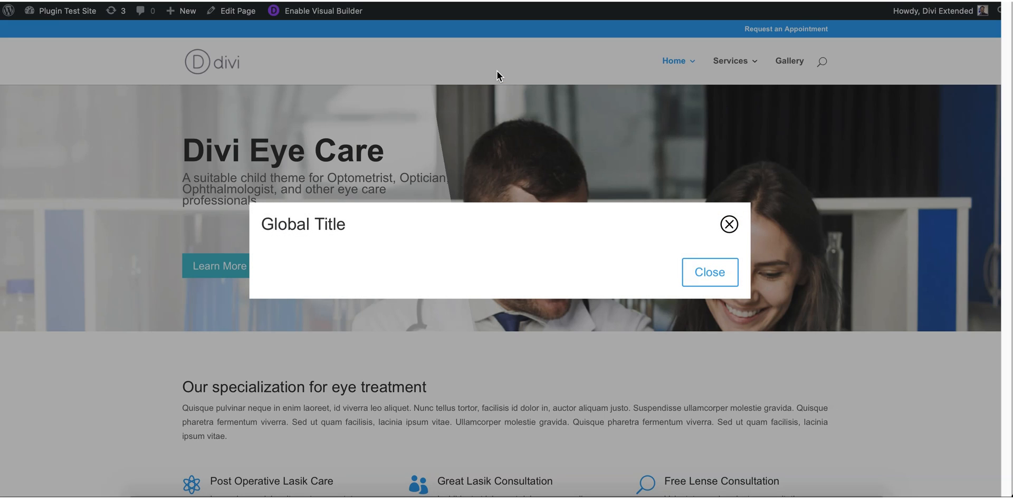
pyautogui.click(729, 225)
# Open the Veterinarian page from the site's Home navigation to test the popup there, and dismiss it.
pyautogui.moveTo(669, 61)
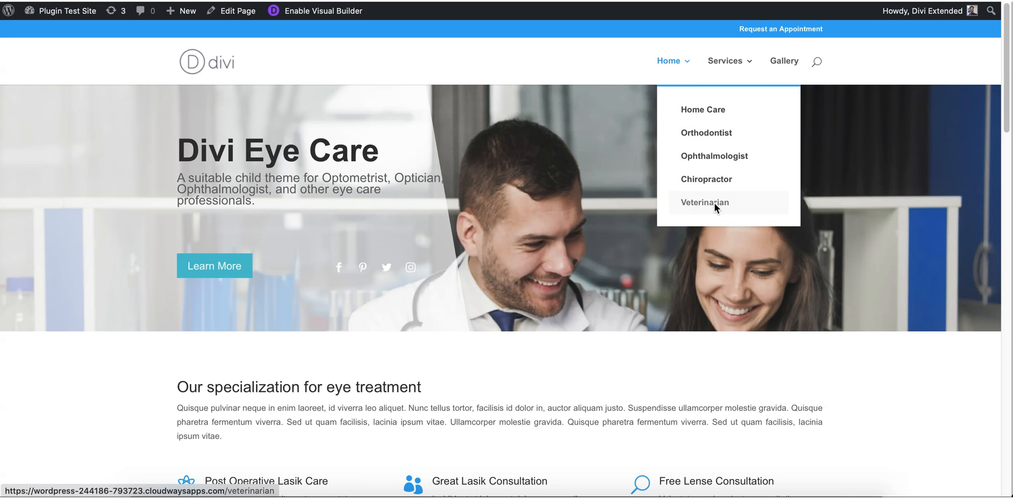
pyautogui.click(714, 203)
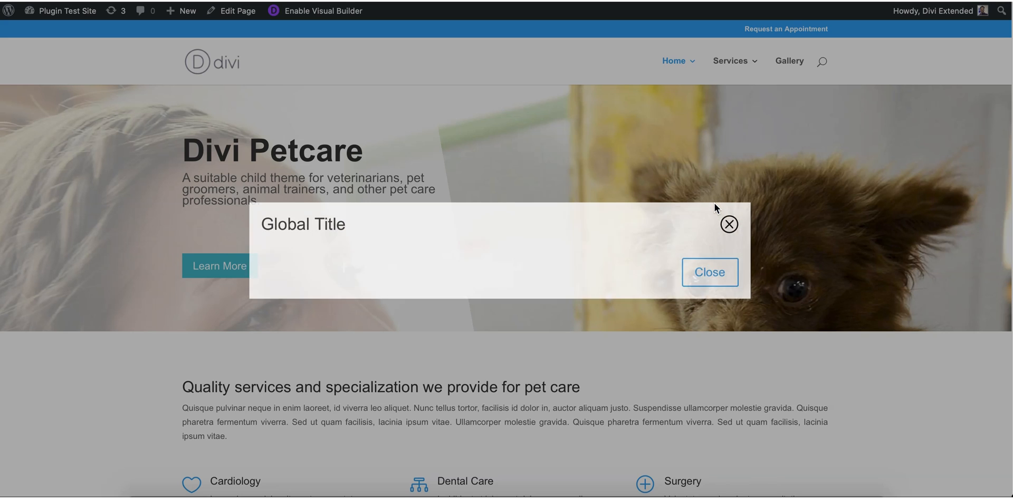
pyautogui.click(730, 225)
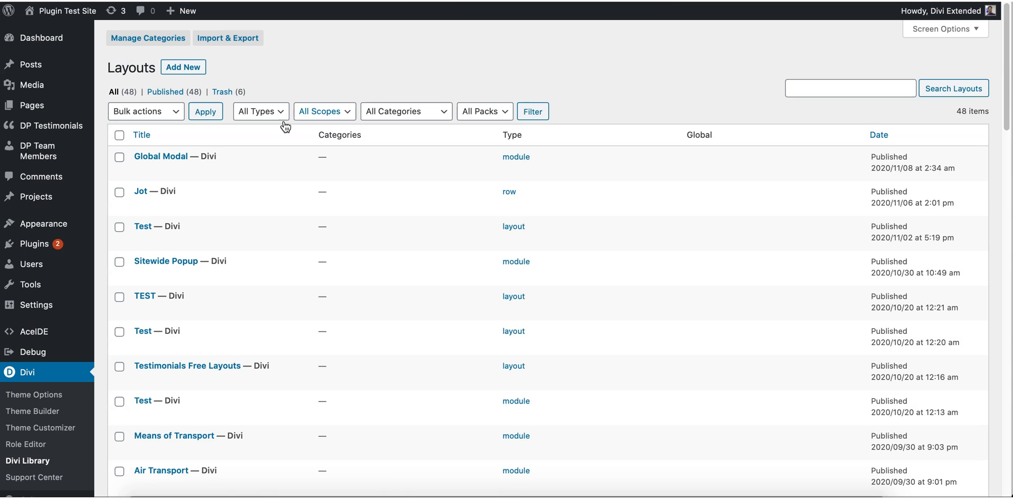
# Check the post ID of the Global Modal layout in the Divi Library list.
pyautogui.moveTo(136, 157)
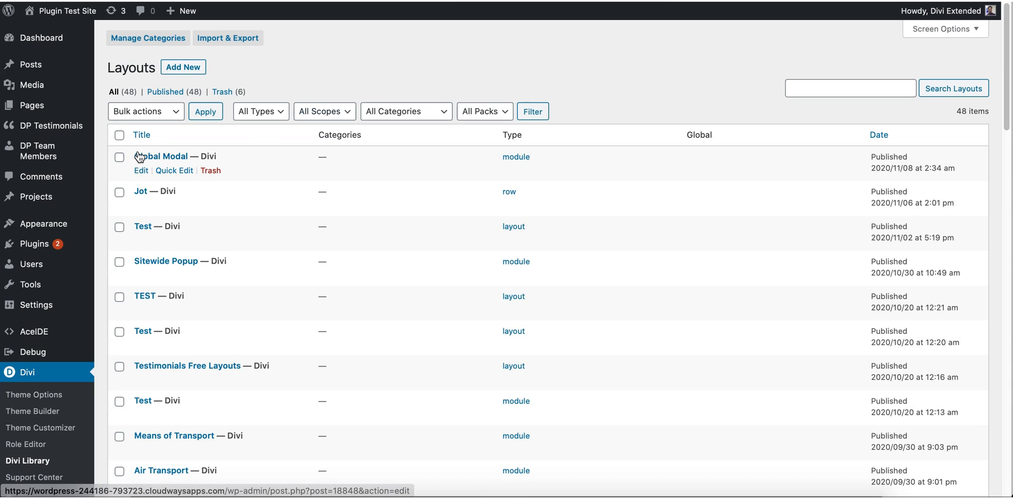